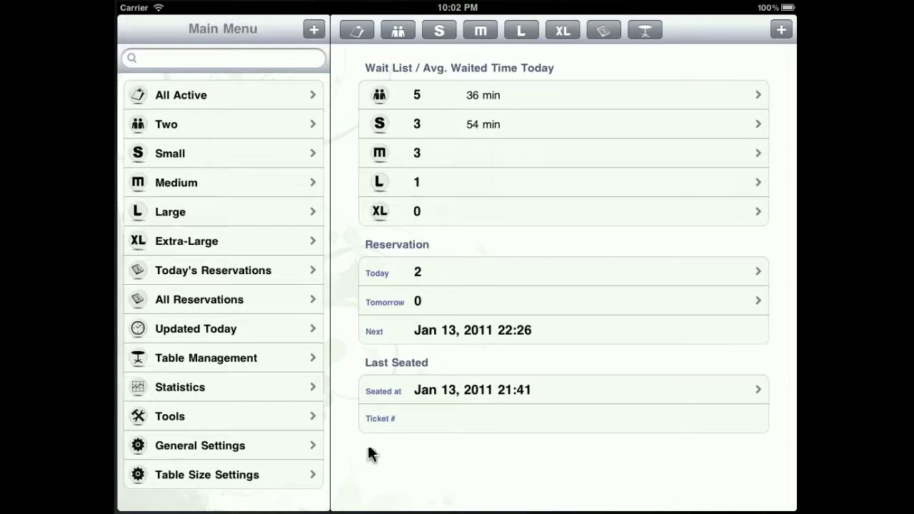
- Go to Table Management to list the Main Floor 01 and VIP Room floor plans
click(283, 366)
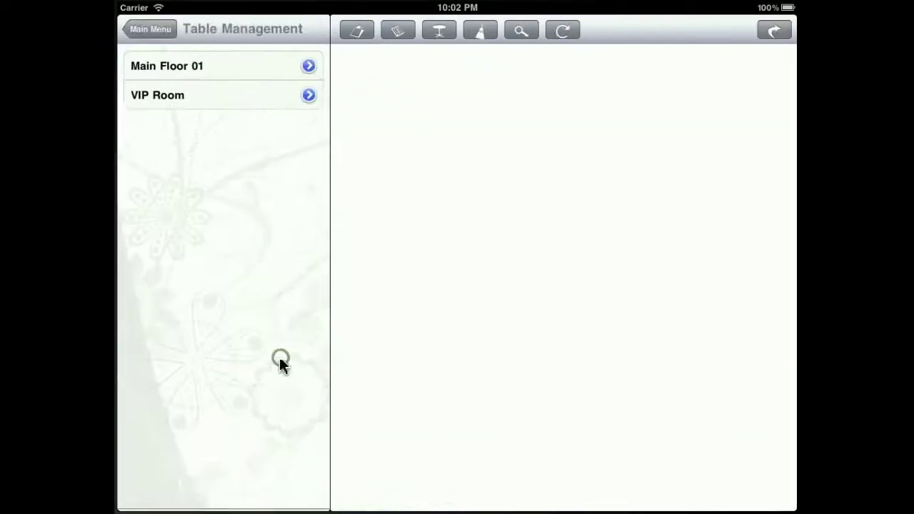
- View Main Floor 01 and VIP Room, delete VIP Room, and add a new floor plan
click(227, 77)
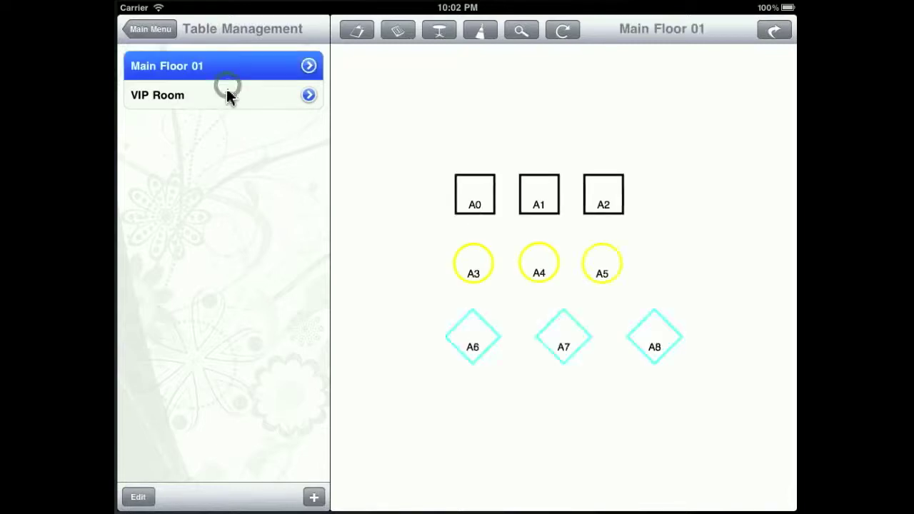
click(227, 92)
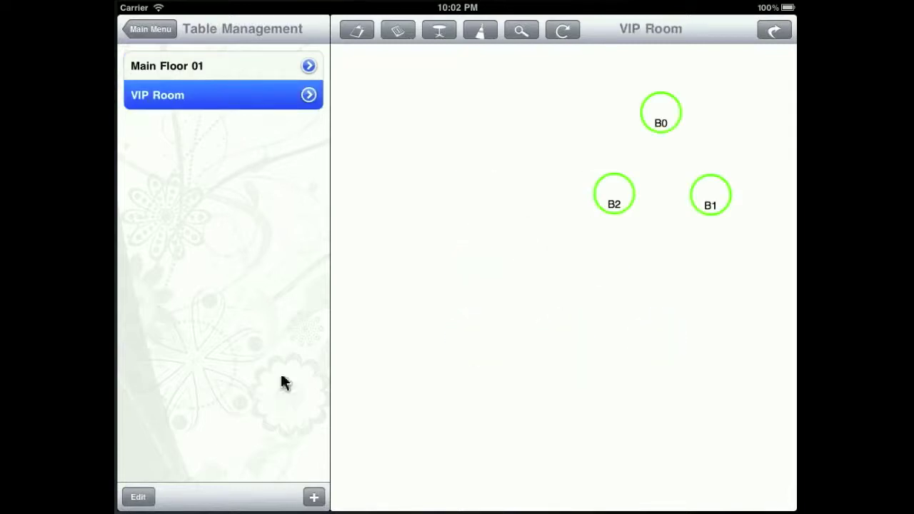
click(138, 499)
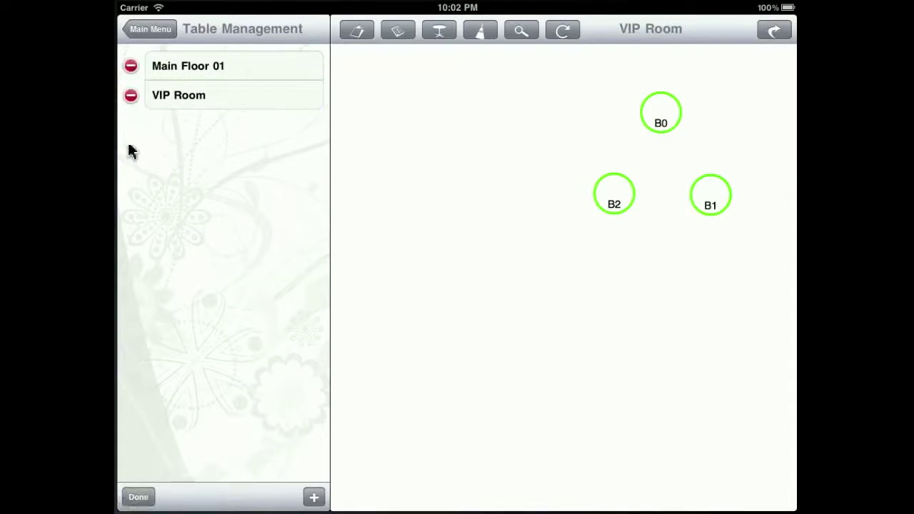
click(131, 96)
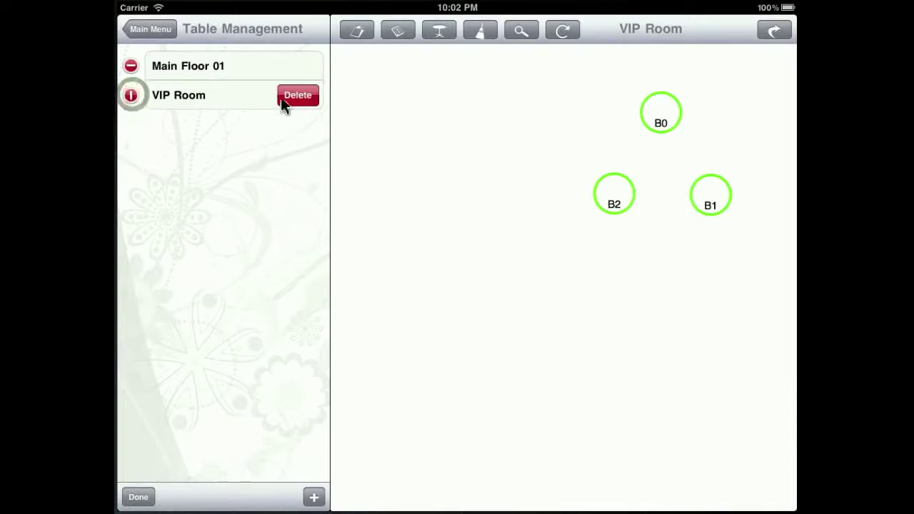
click(289, 102)
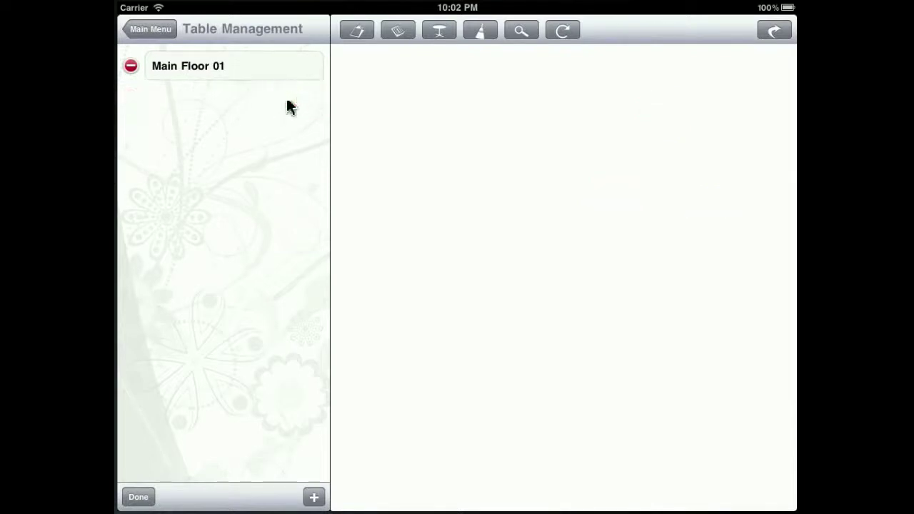
click(315, 497)
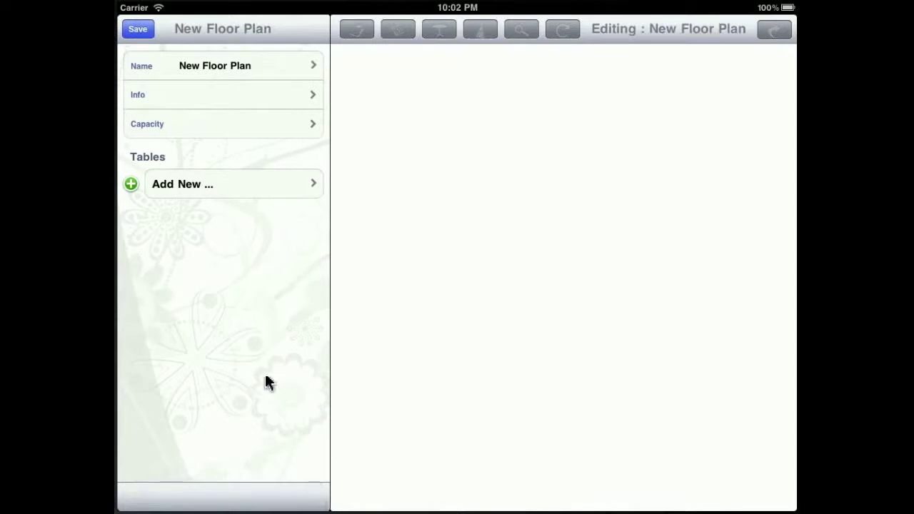
- Name the new floor plan 'Floor 2'
click(265, 67)
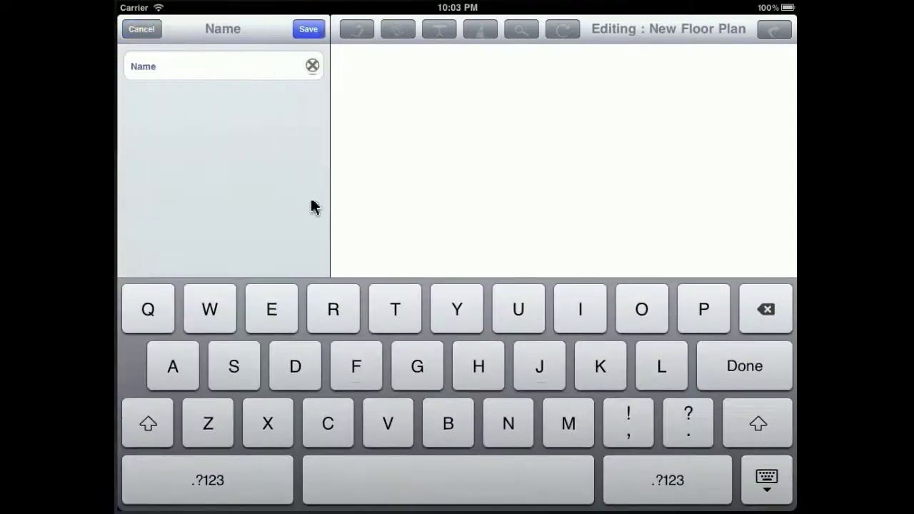
click(356, 363)
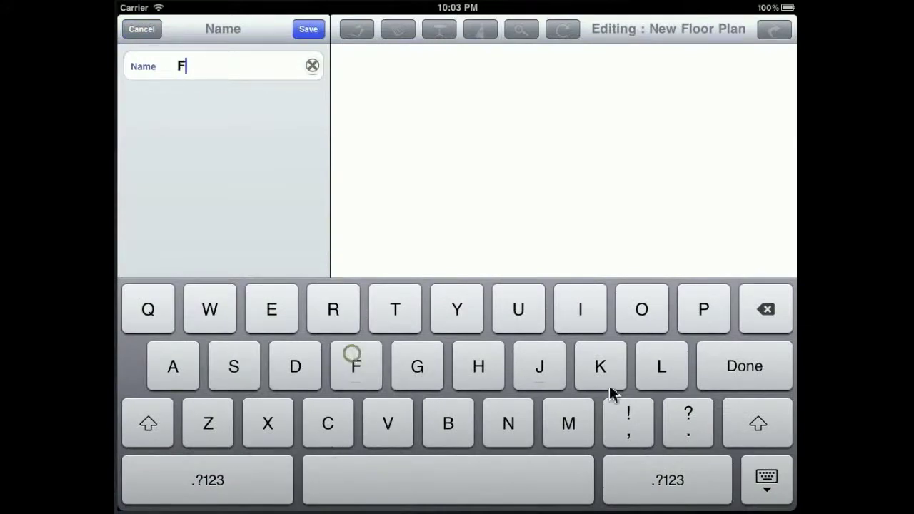
click(659, 366)
click(643, 313)
click(643, 311)
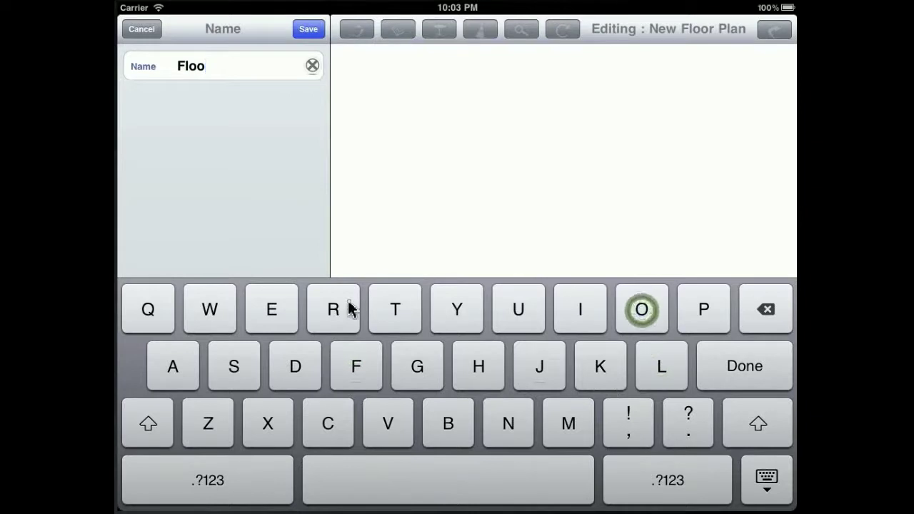
click(349, 306)
click(379, 488)
click(239, 488)
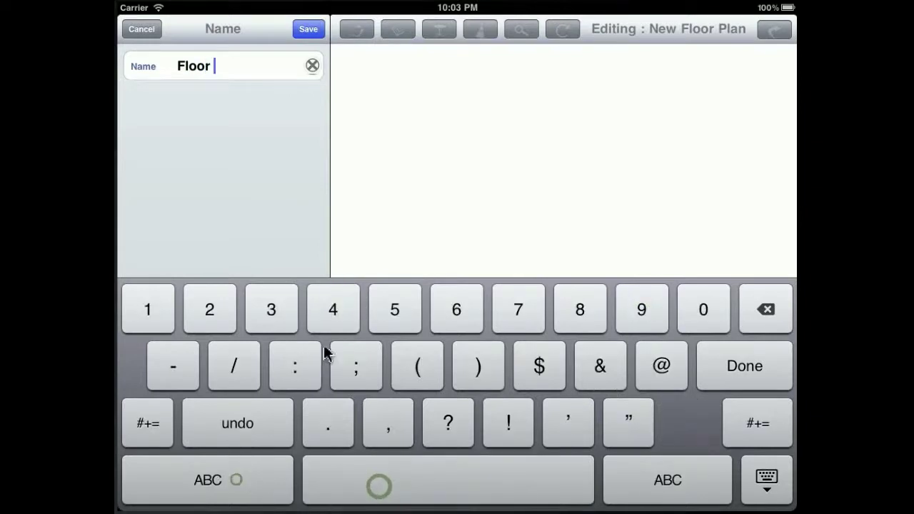
click(222, 308)
click(713, 373)
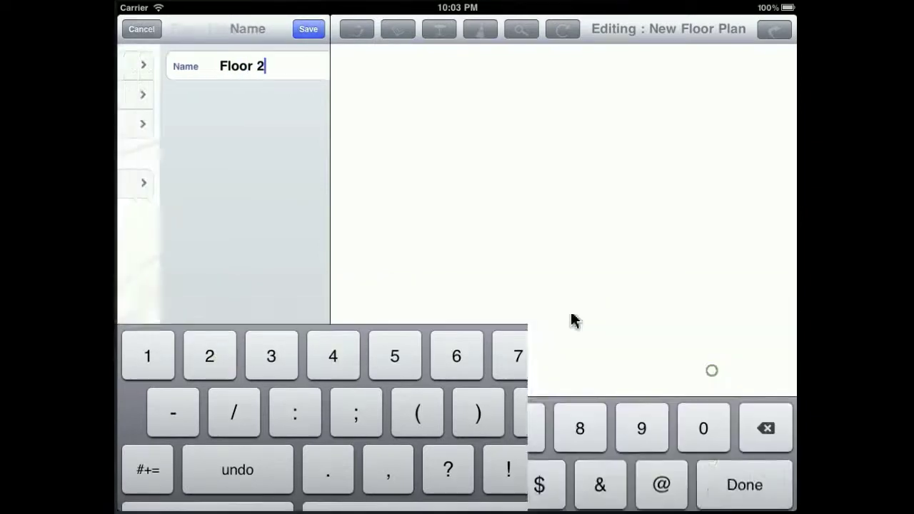
- Enter 'Testing' as the floor plan's info note and save it
click(201, 95)
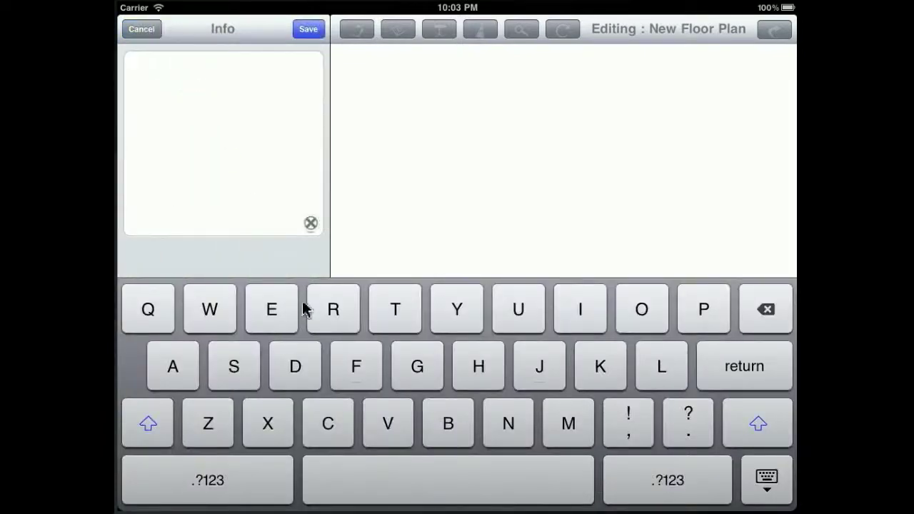
click(389, 322)
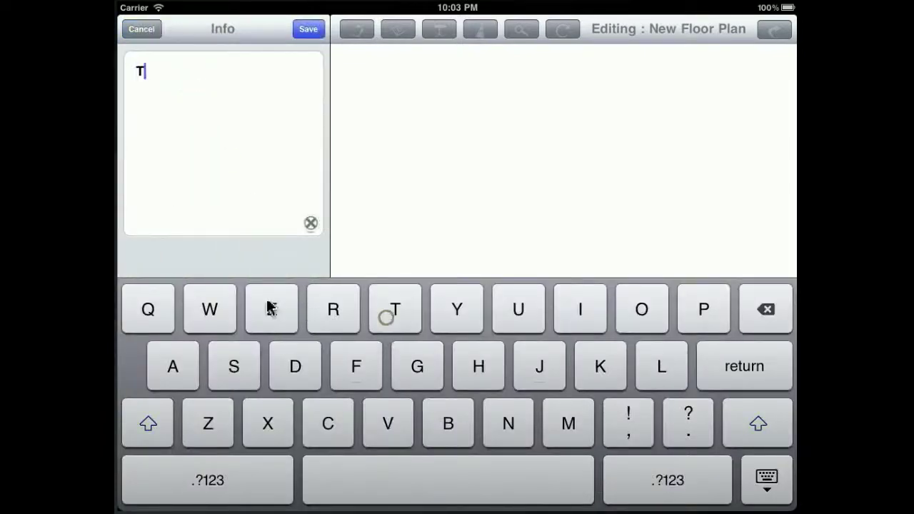
click(272, 310)
click(233, 373)
click(385, 325)
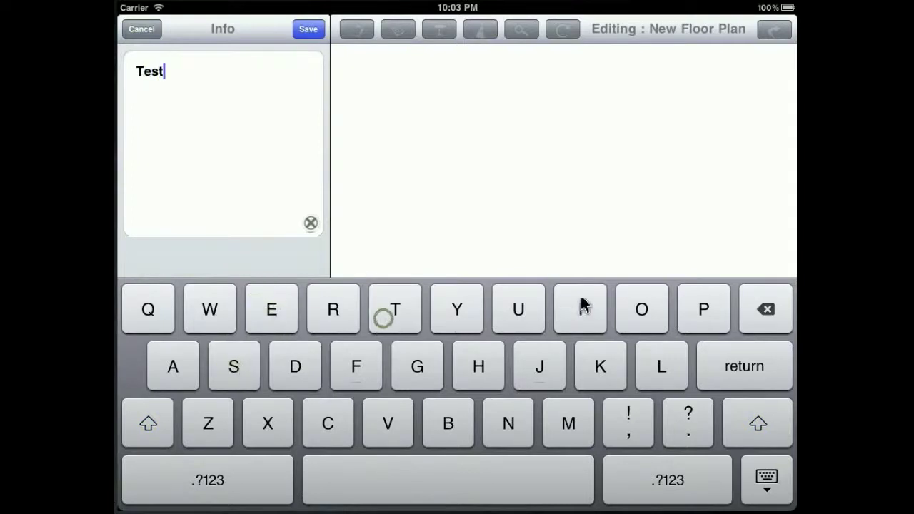
click(584, 308)
click(525, 422)
click(421, 364)
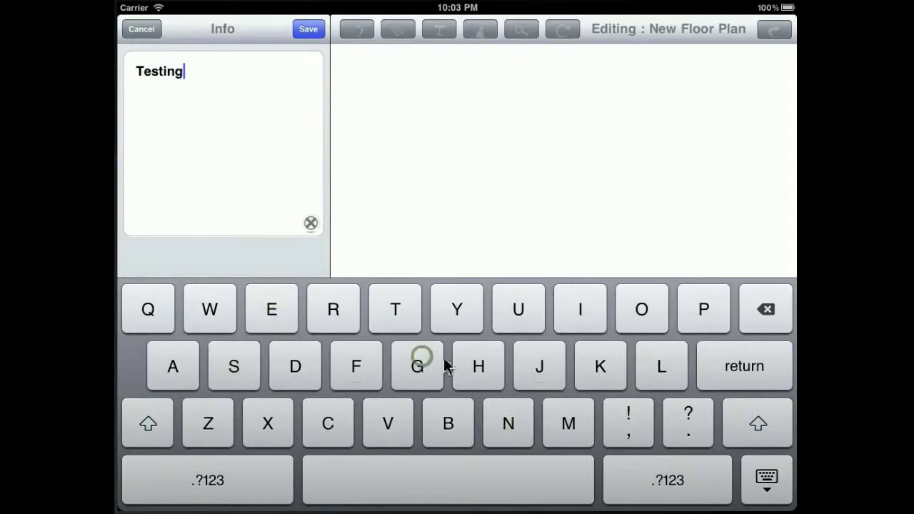
click(306, 31)
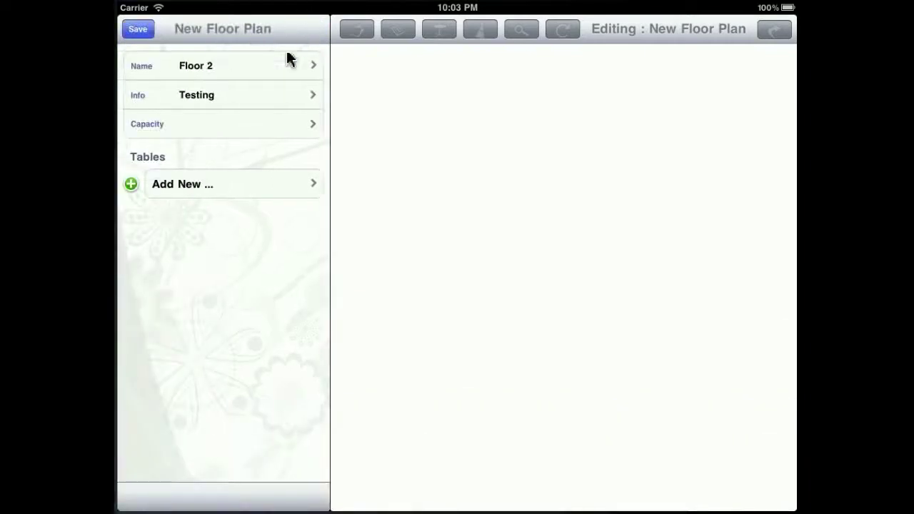
- Create table C10 as a yellow circle with capacity 8 and save it
click(227, 187)
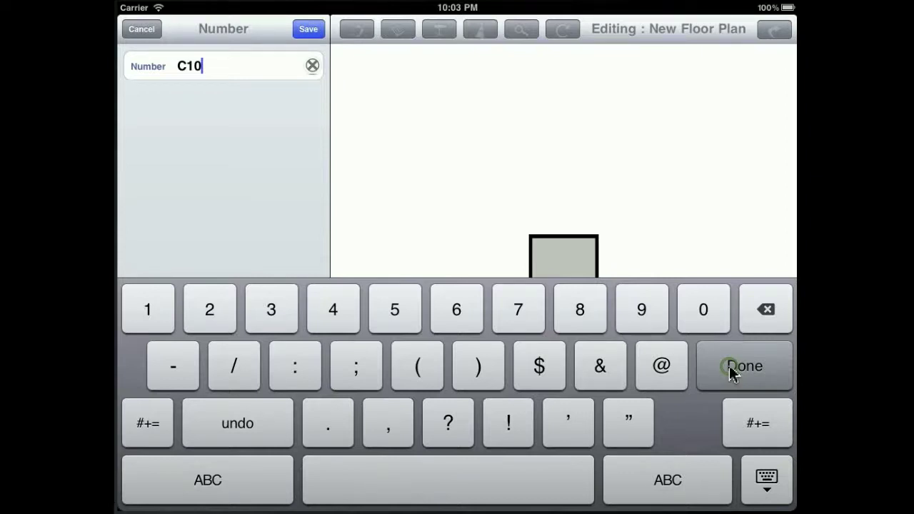
click(732, 371)
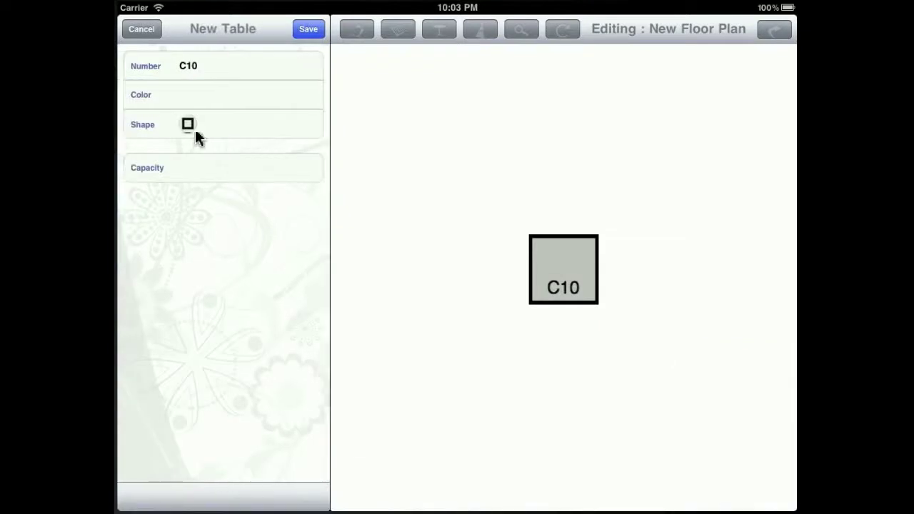
click(191, 99)
click(198, 151)
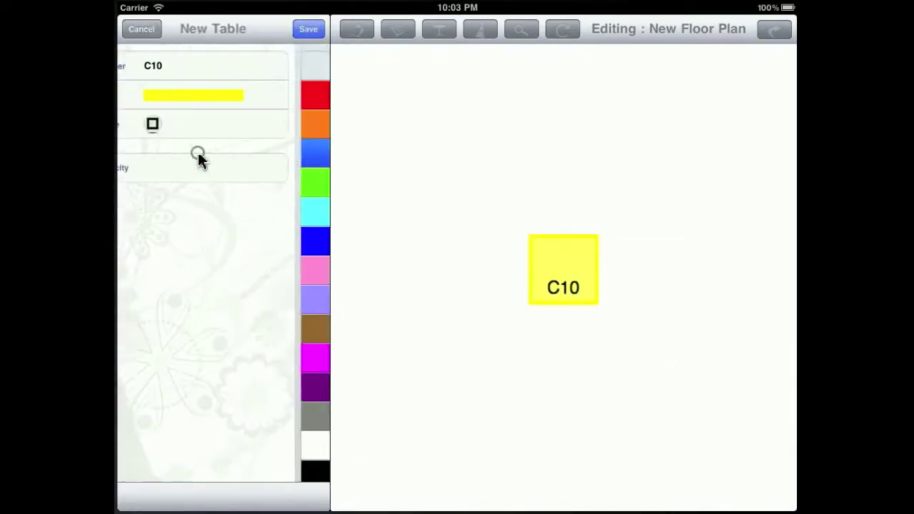
click(209, 129)
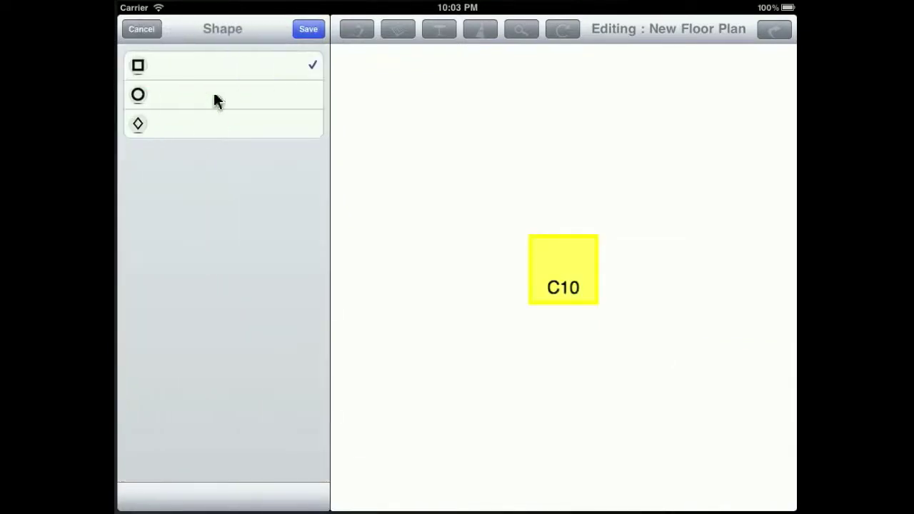
click(218, 97)
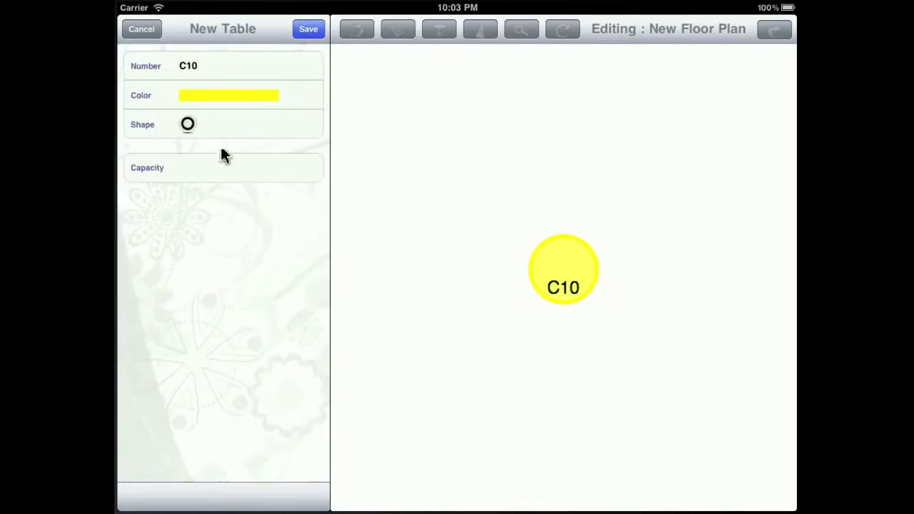
click(223, 173)
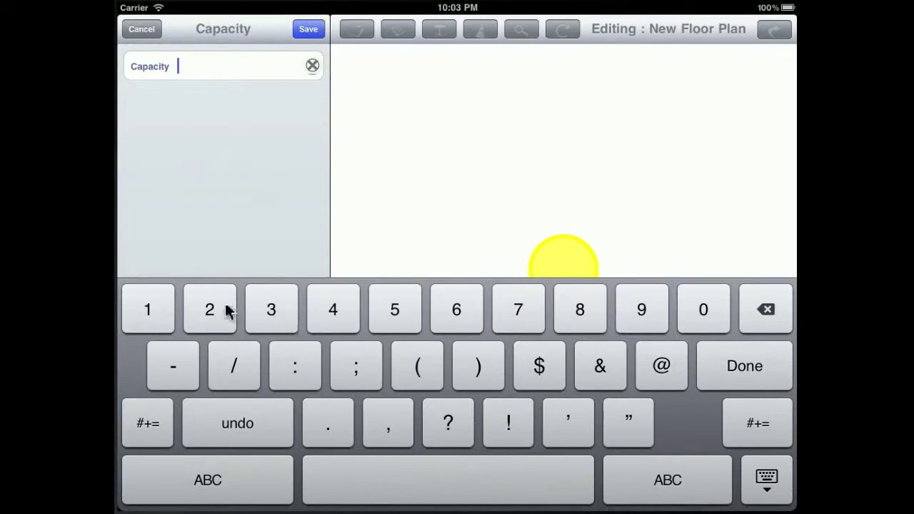
click(600, 327)
click(736, 372)
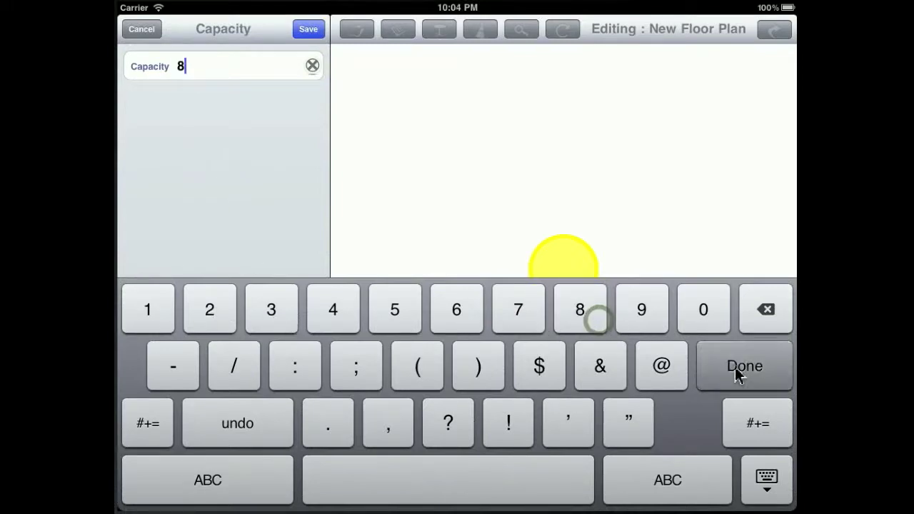
click(309, 29)
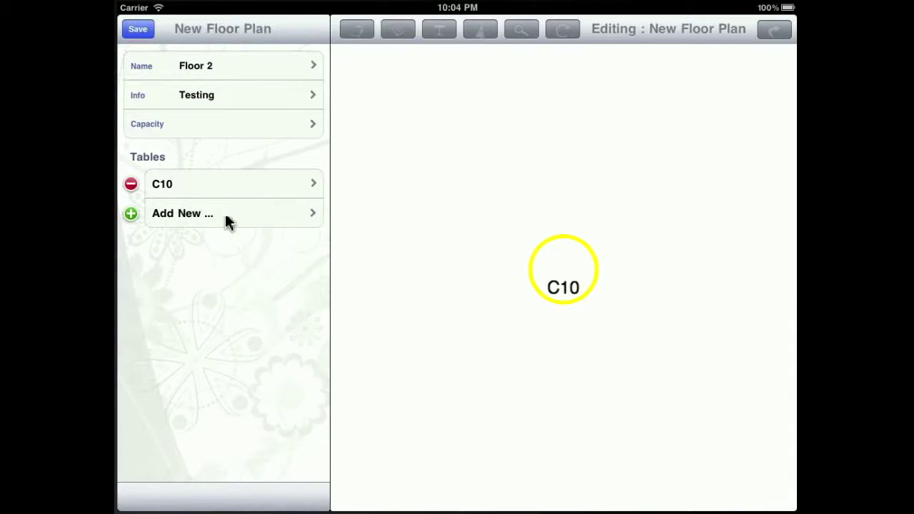
- Add table C11, then add table C12, drag it below C10 and colour it green
click(227, 218)
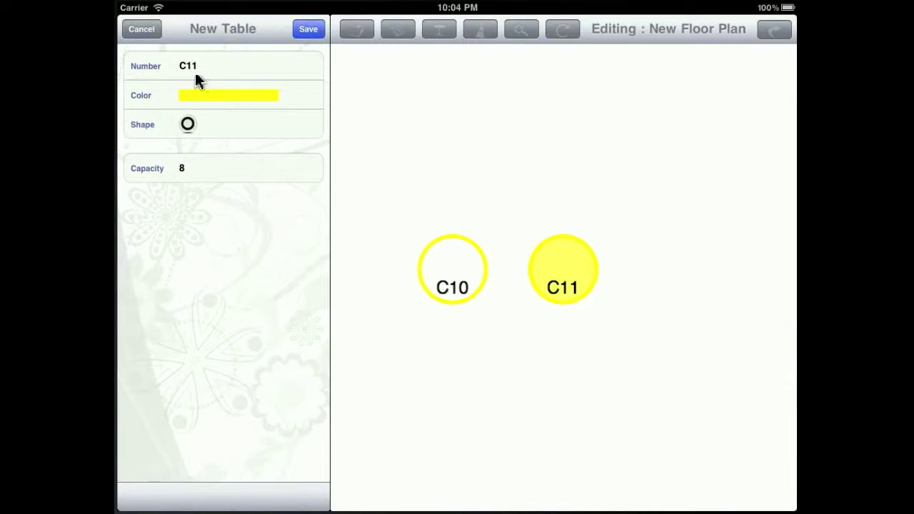
click(310, 32)
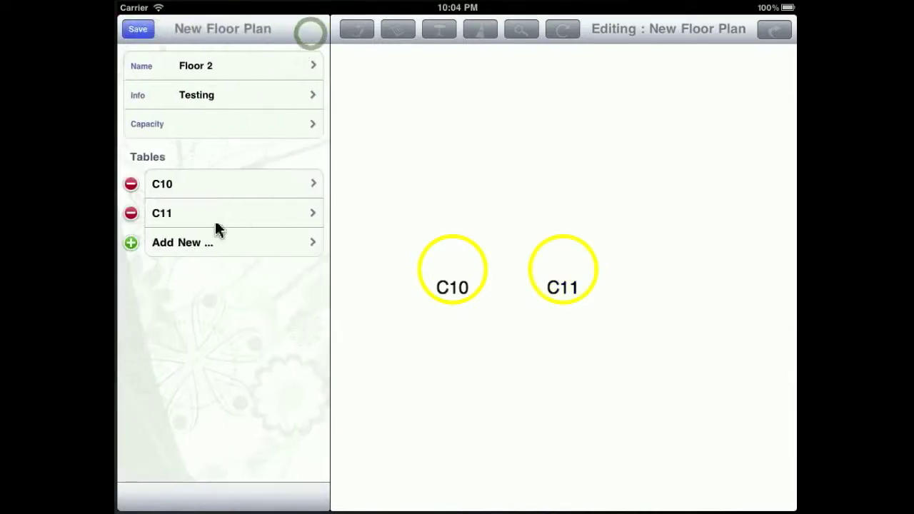
click(212, 244)
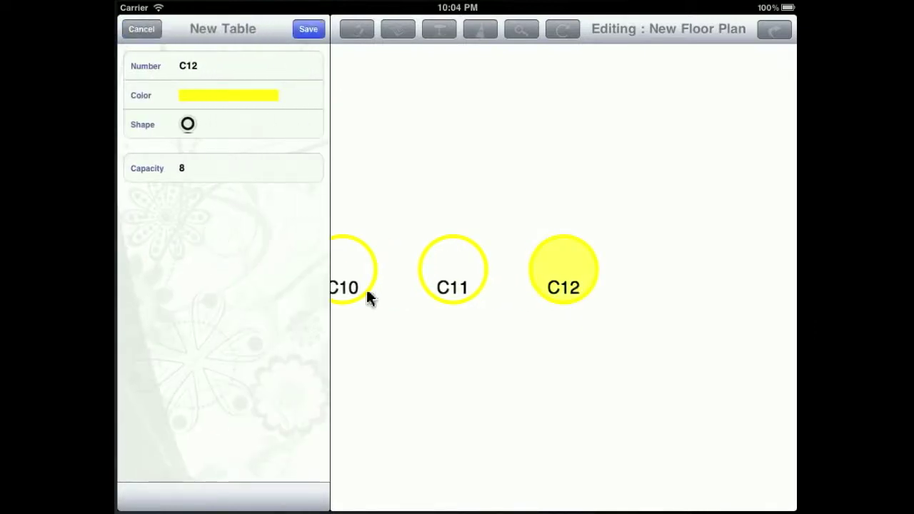
drag(367, 297, 417, 333)
drag(615, 278, 614, 294)
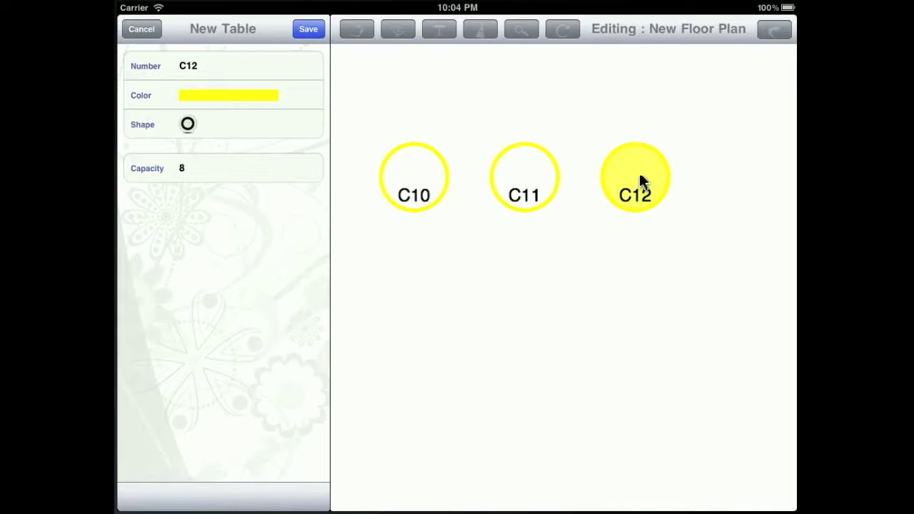
drag(640, 183, 422, 308)
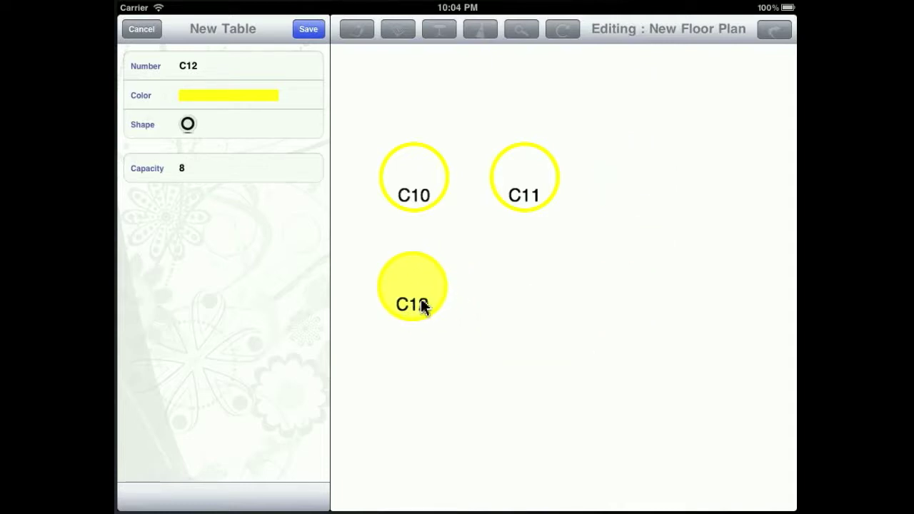
click(228, 100)
click(214, 184)
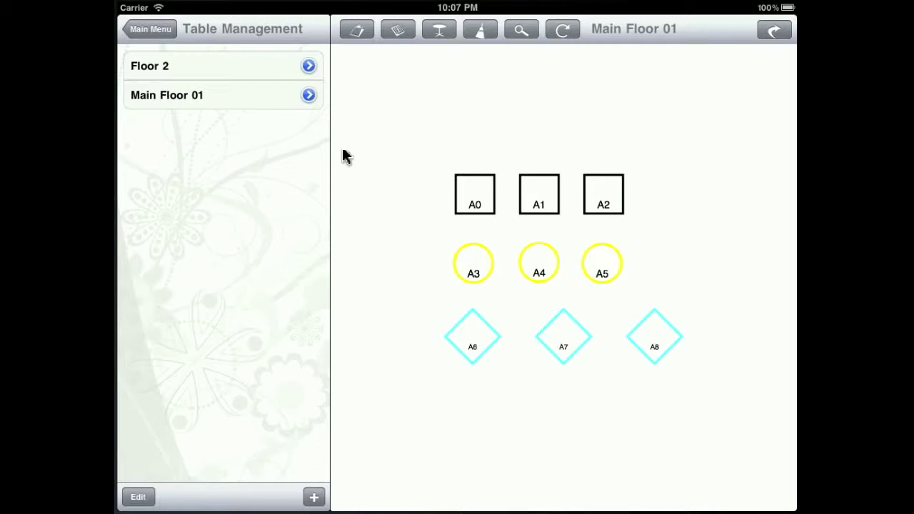
- Seat the waiting party of 8 from the All Active list at table A0
click(357, 32)
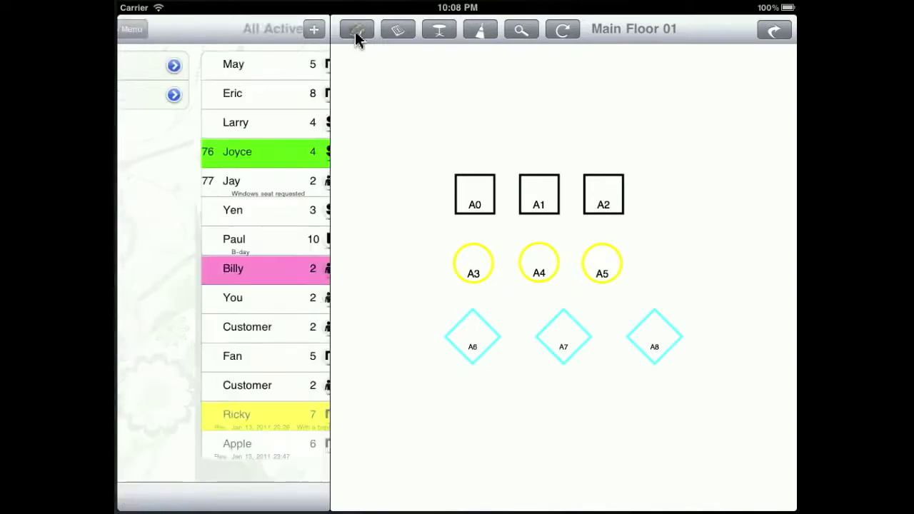
click(175, 95)
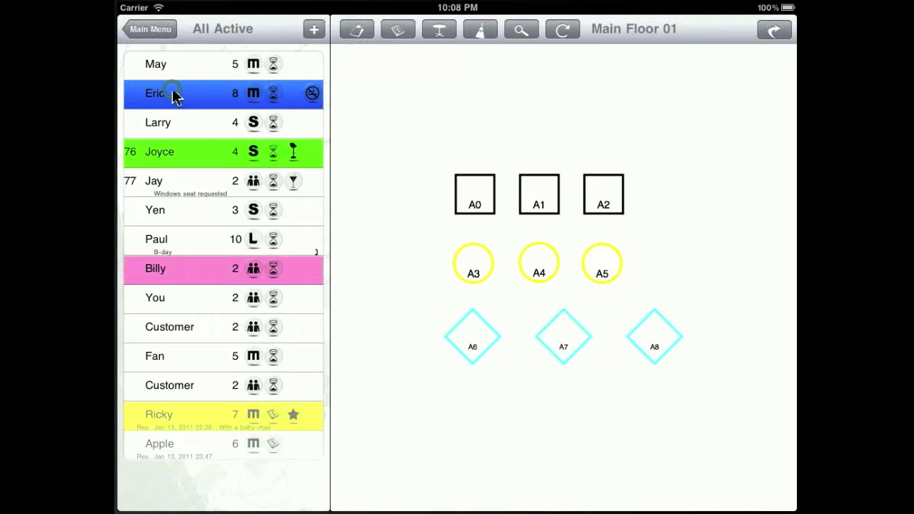
click(471, 196)
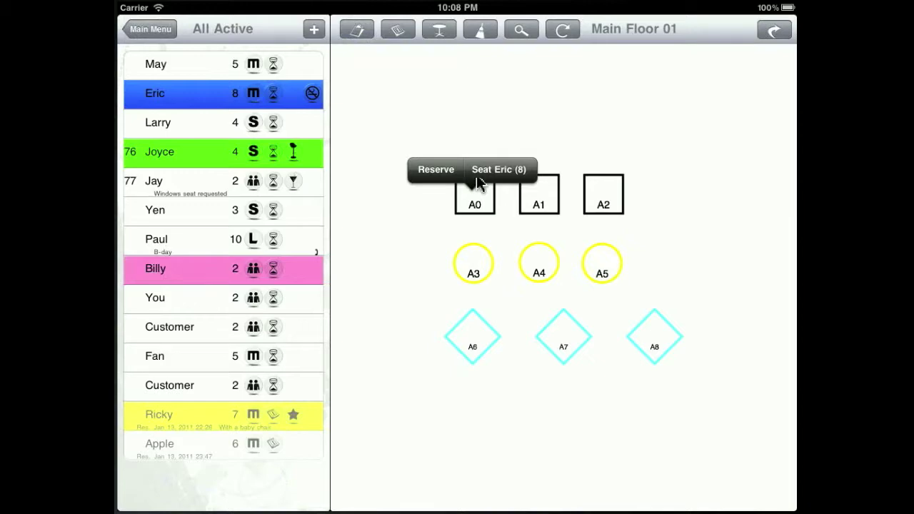
click(479, 179)
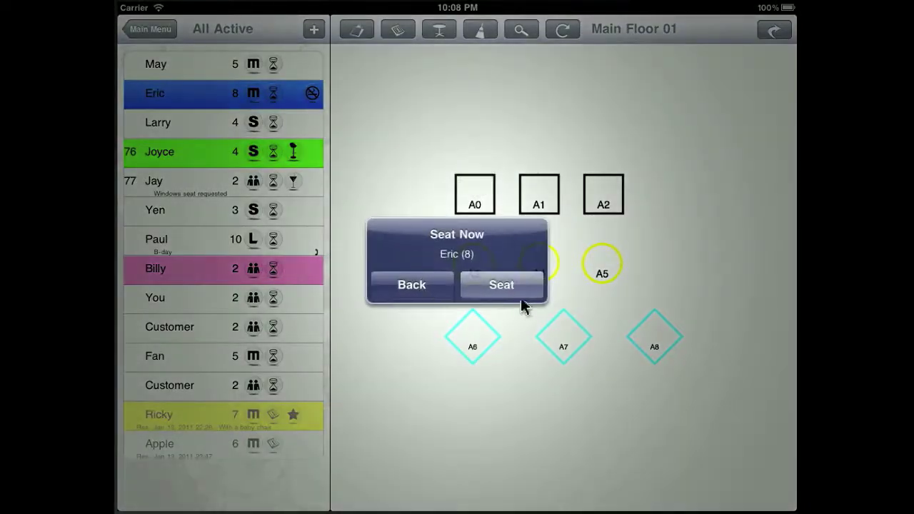
click(521, 292)
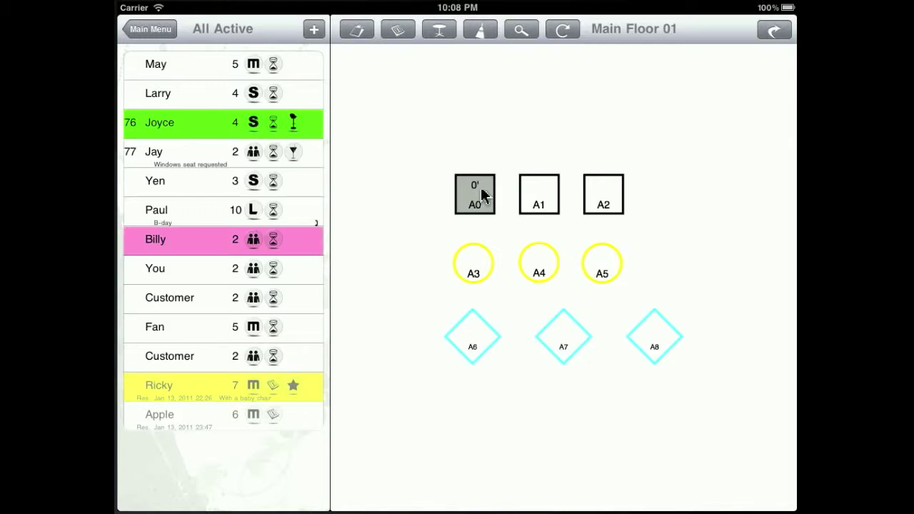
click(568, 33)
click(479, 195)
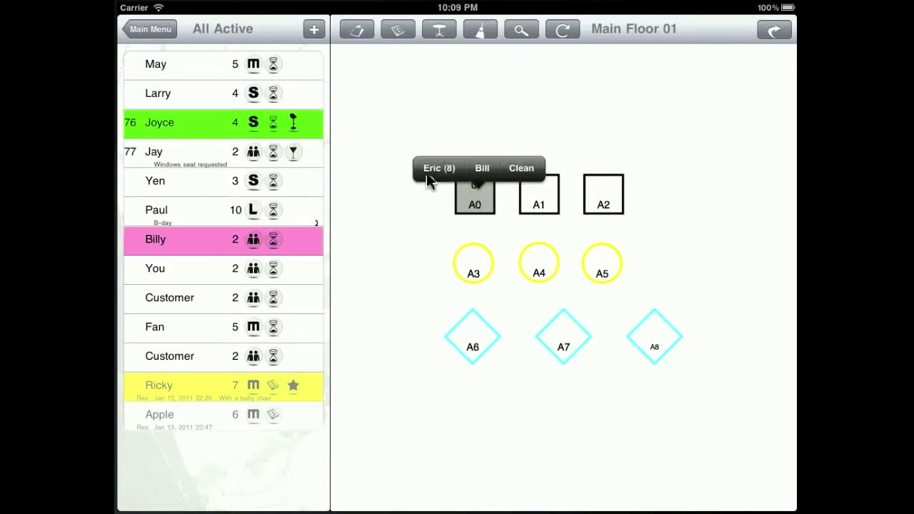
- Mark table A0 as billed, then cleaned, then back to ready
click(481, 179)
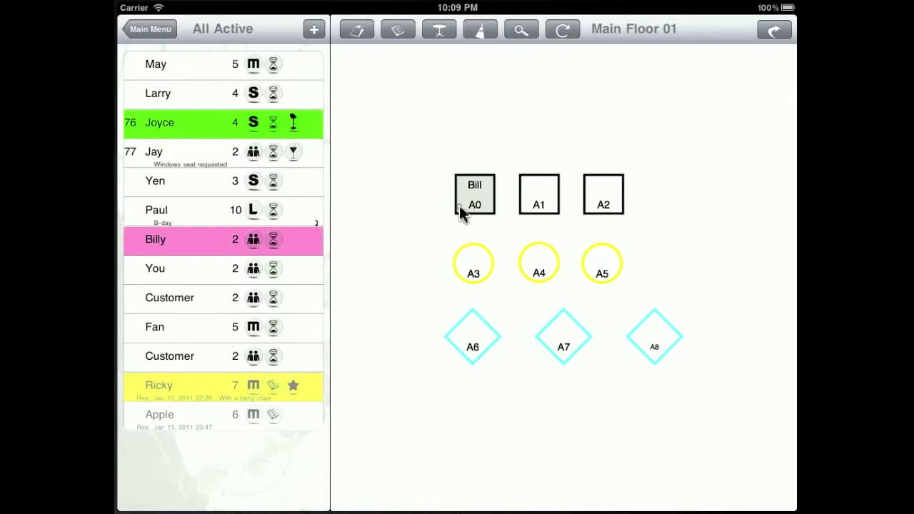
click(459, 205)
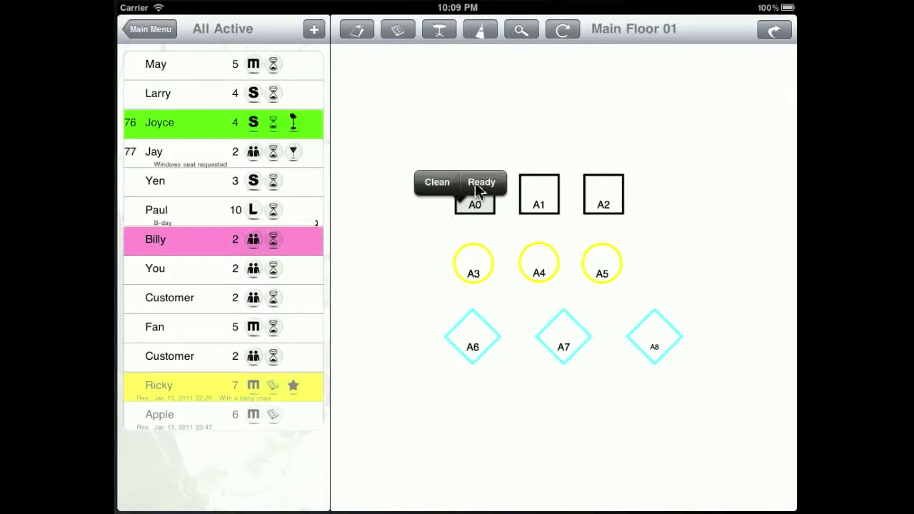
click(448, 185)
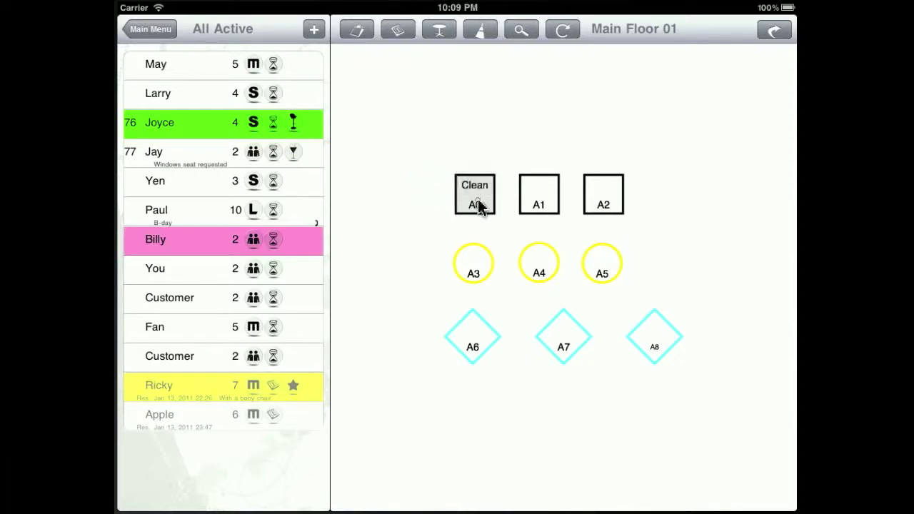
click(482, 206)
click(427, 180)
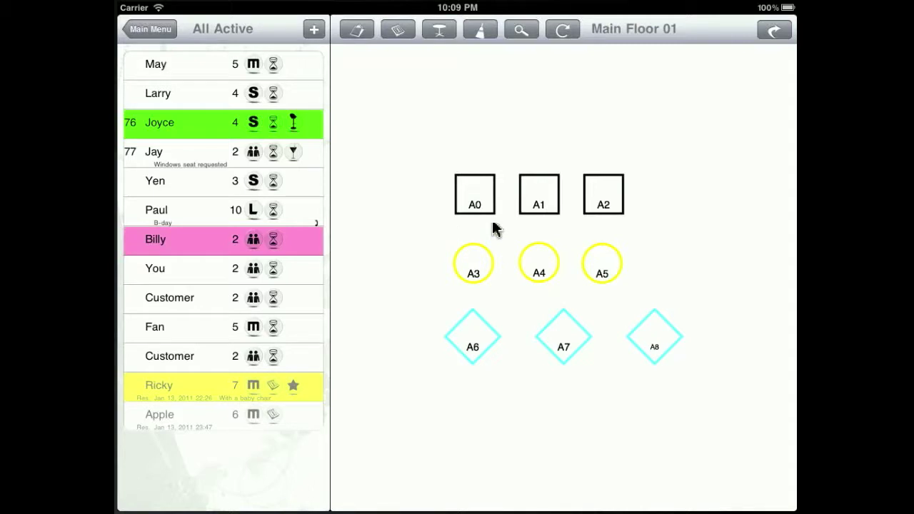
- Seat the waiting party of 3 at table A1 and view that party's details
click(258, 190)
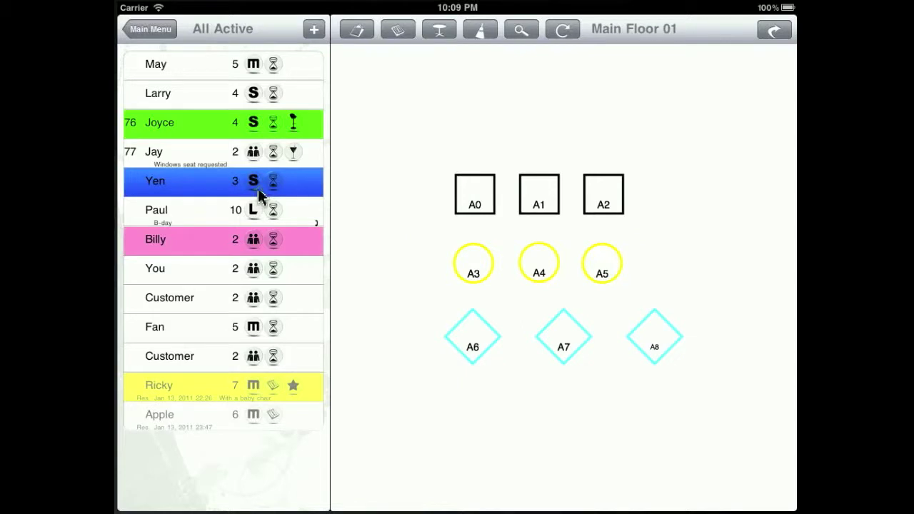
click(543, 196)
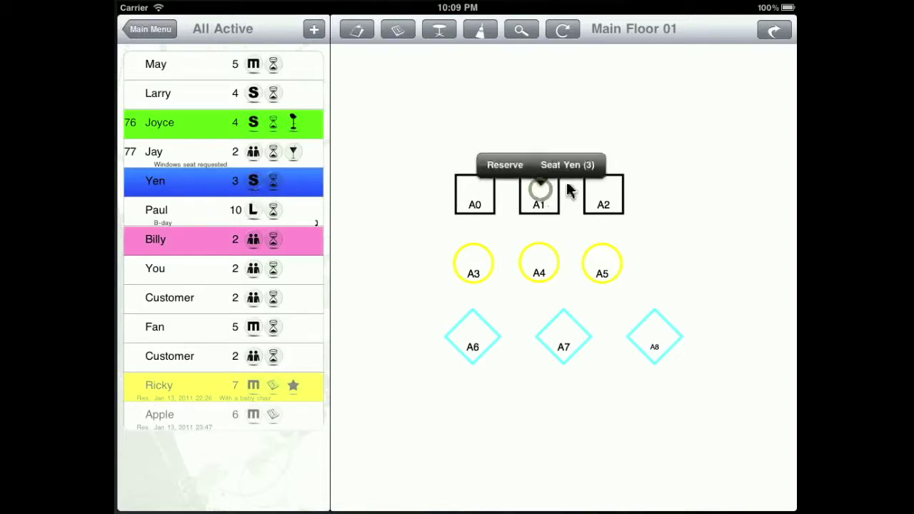
click(568, 165)
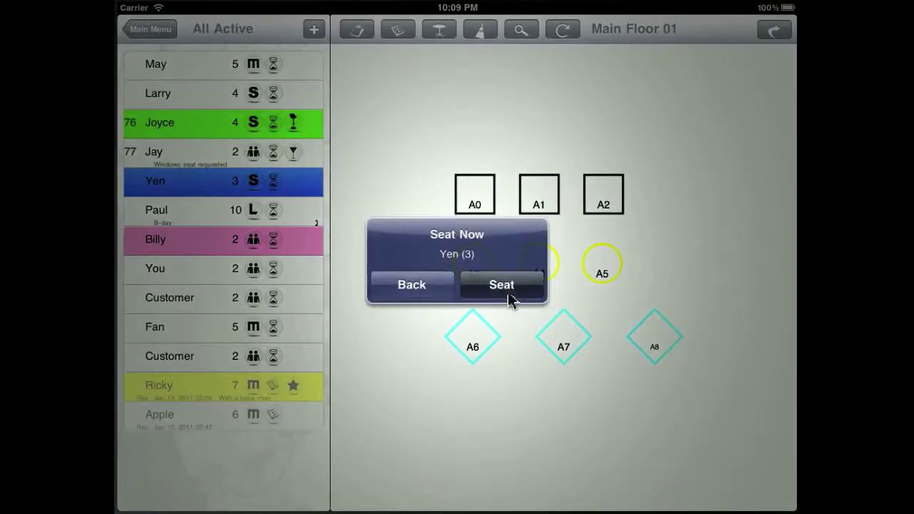
click(510, 294)
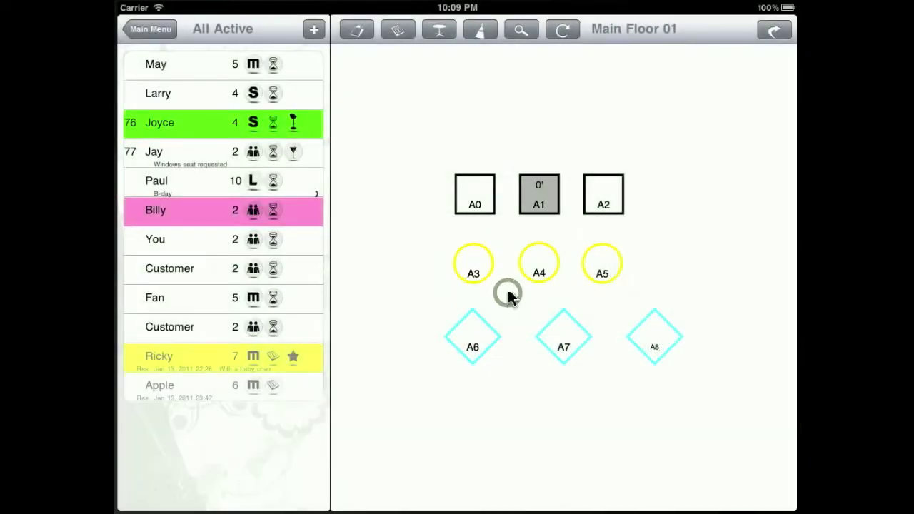
click(535, 204)
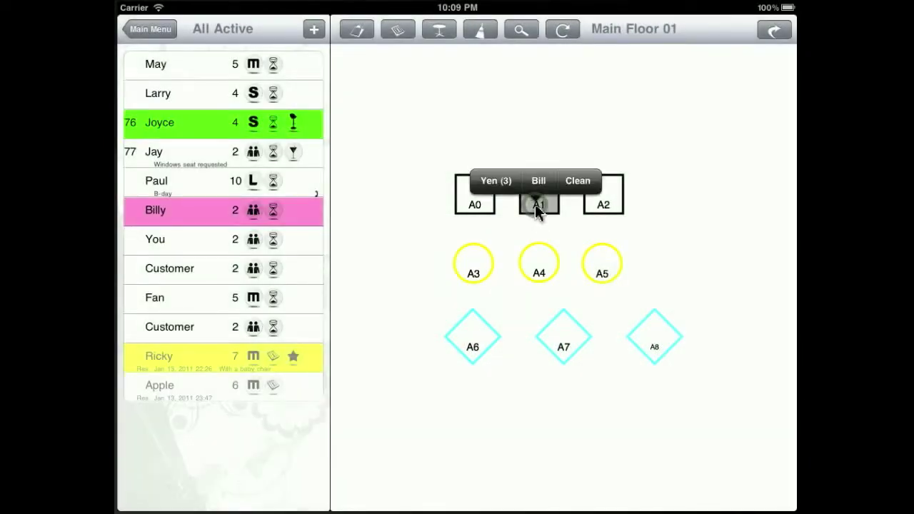
click(485, 184)
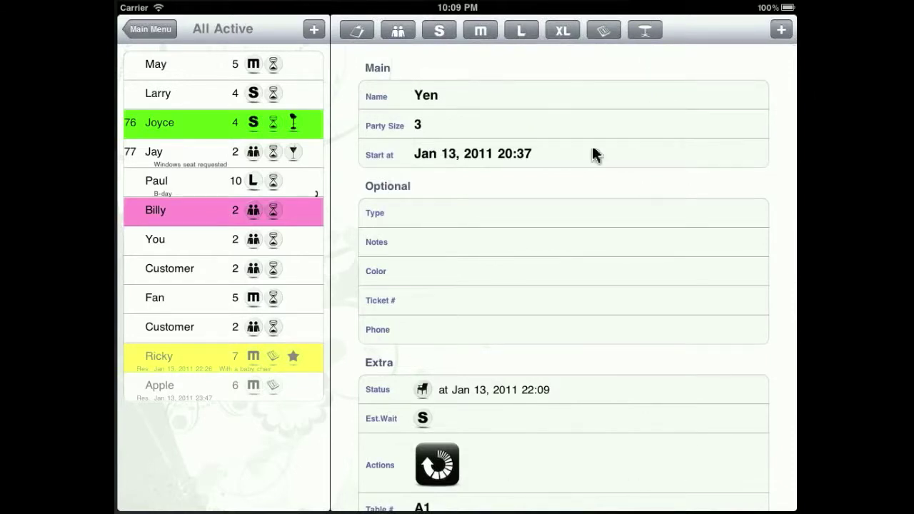
click(643, 36)
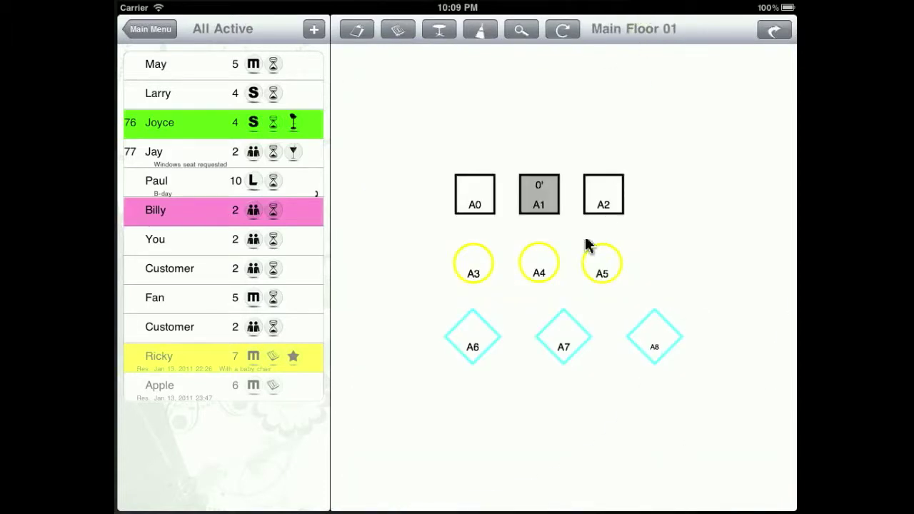
click(773, 31)
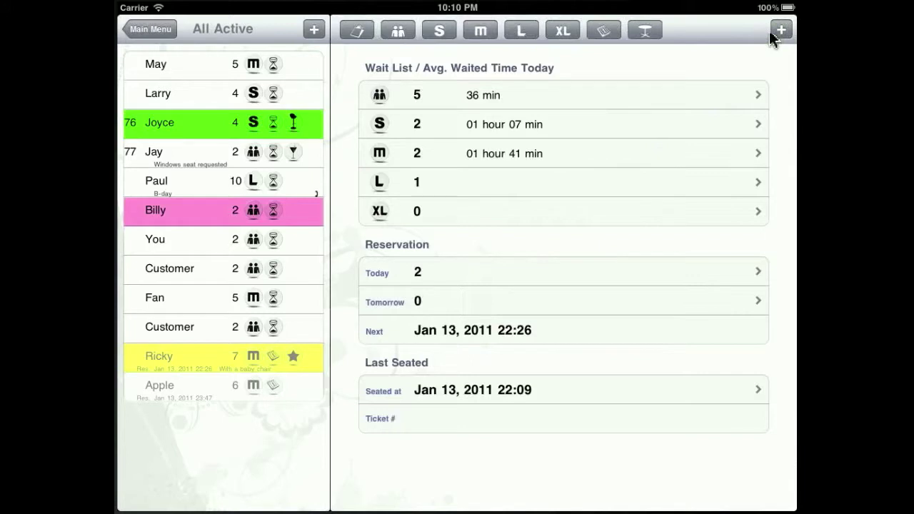
click(652, 31)
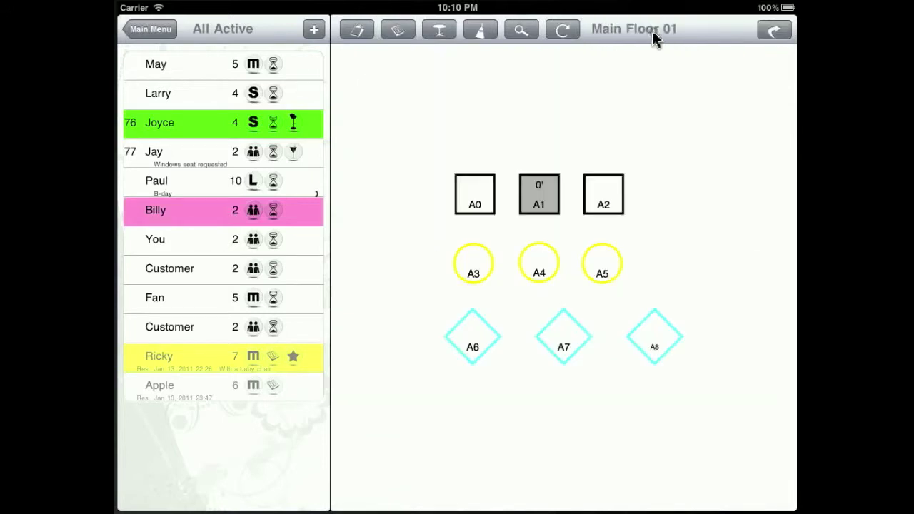
- Seat a walk-in party at table A2 so it shows occupied
click(606, 194)
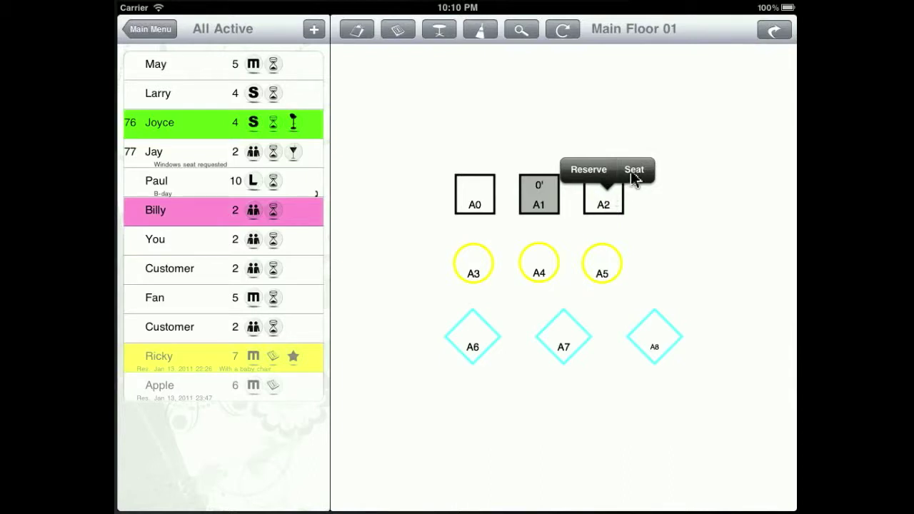
click(633, 170)
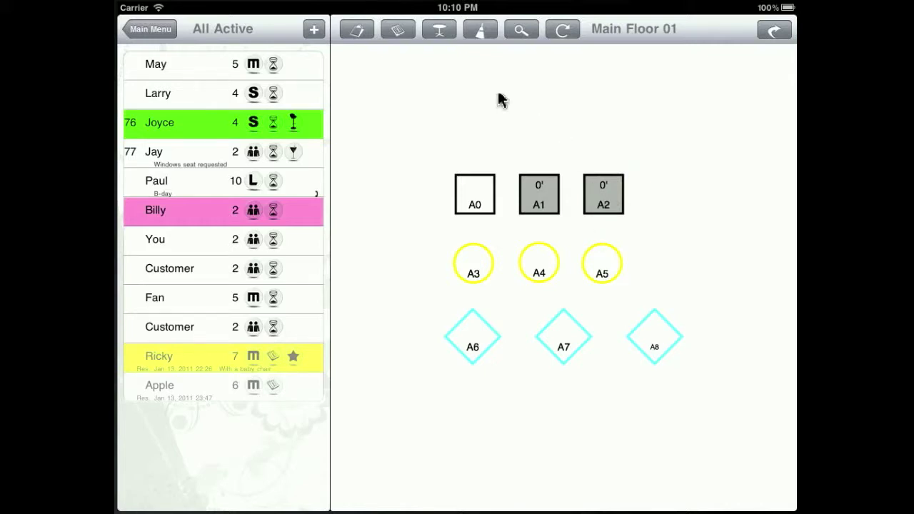
drag(653, 219, 408, 389)
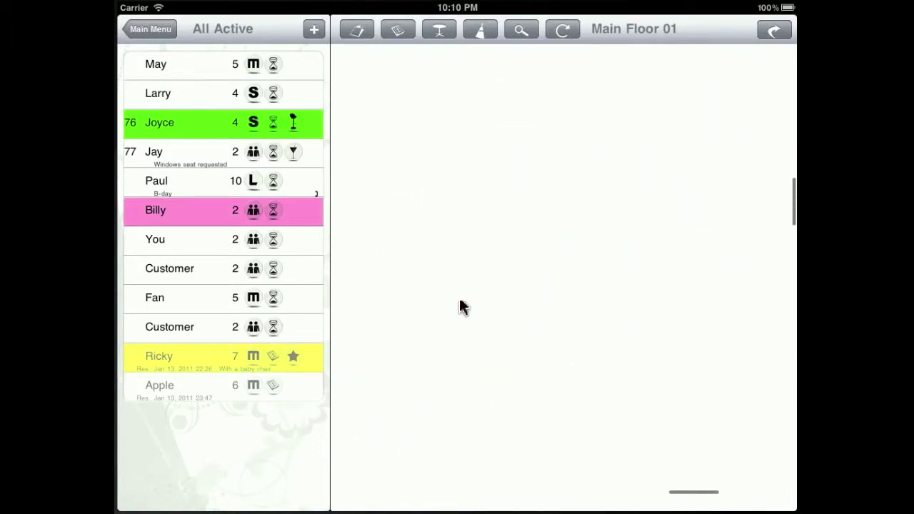
click(526, 31)
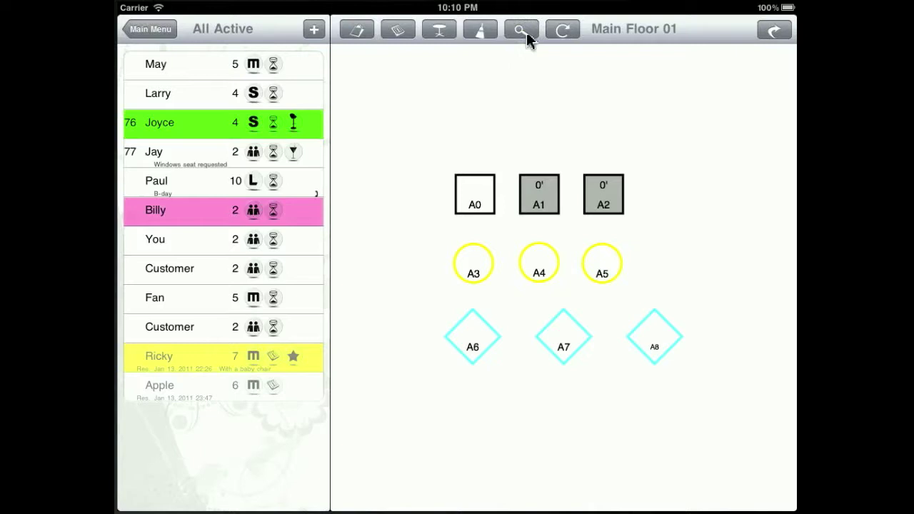
- Reset all Main Floor 01 tables to ready, confirming with Yes
click(478, 37)
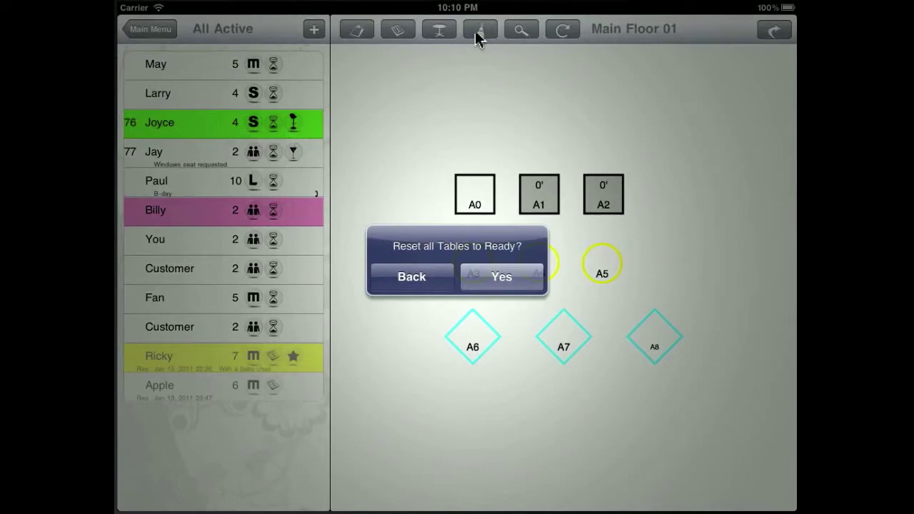
click(492, 283)
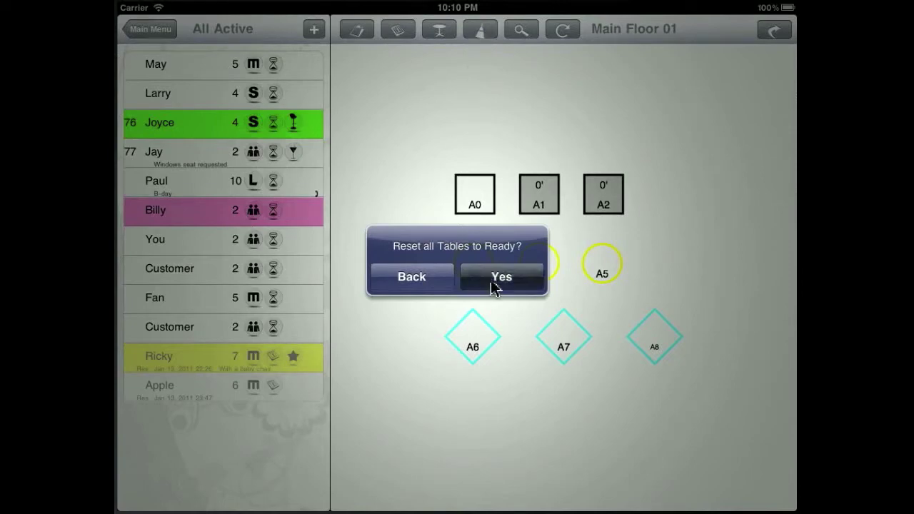